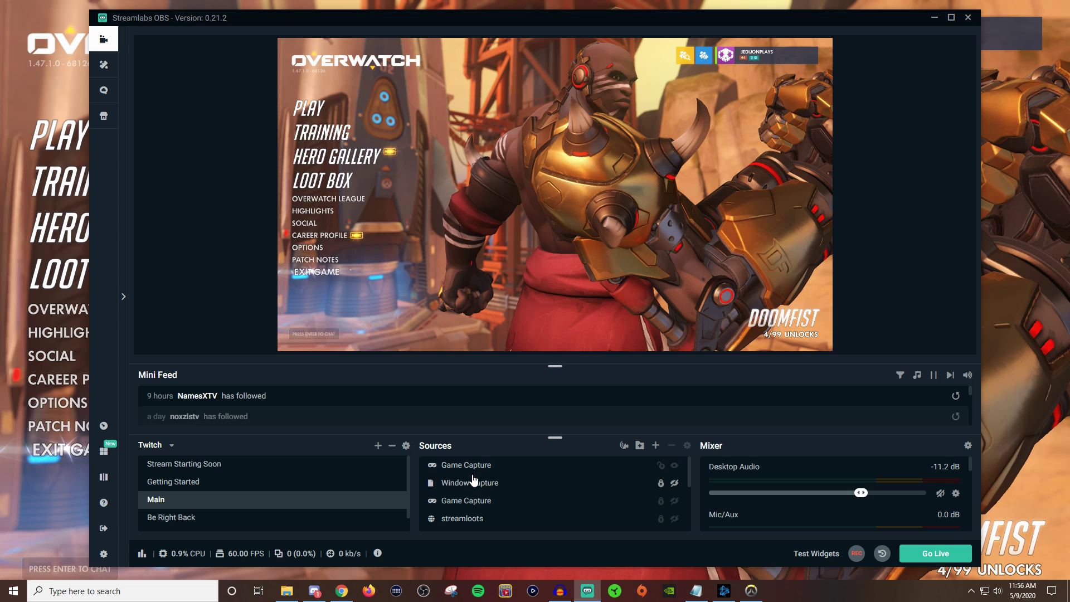
{"action": "right_click", "coordinate": [468, 469]}
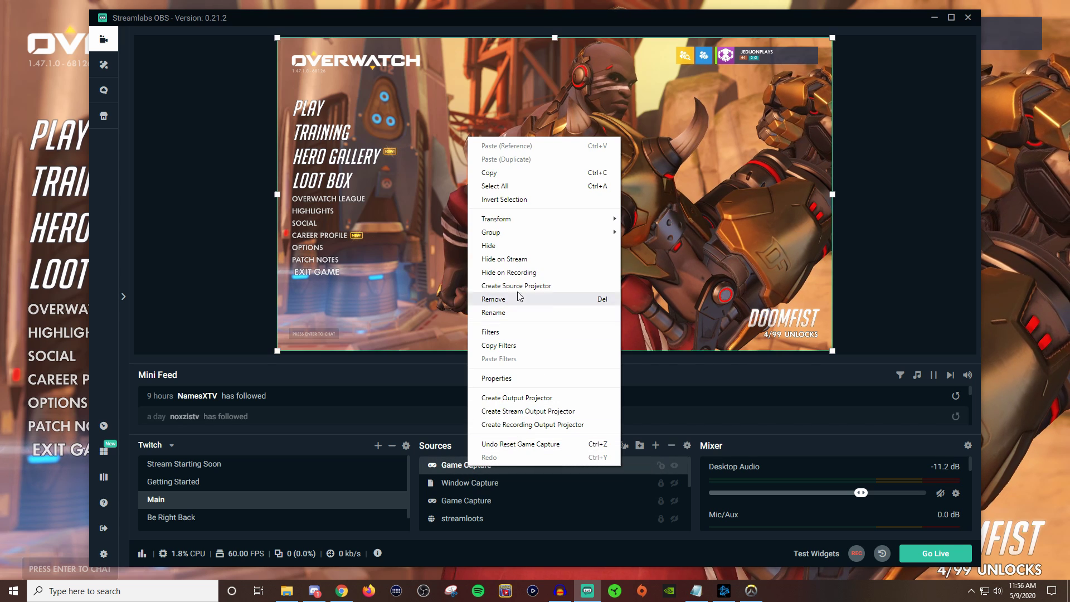
{"action": "mouse_move", "coordinate": [555, 221]}
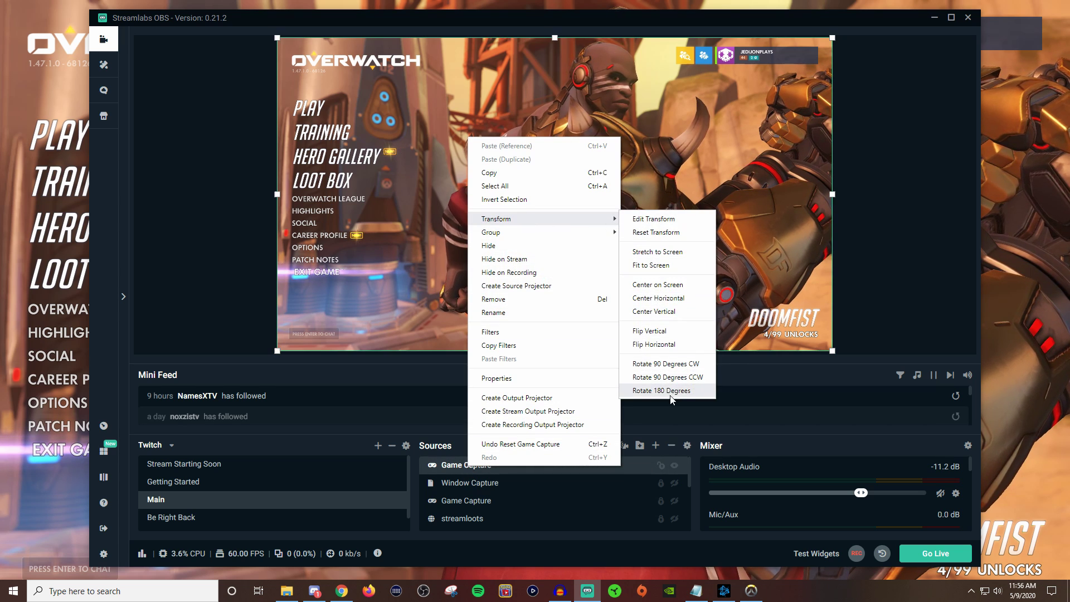
{"action": "left_click", "coordinate": [662, 220]}
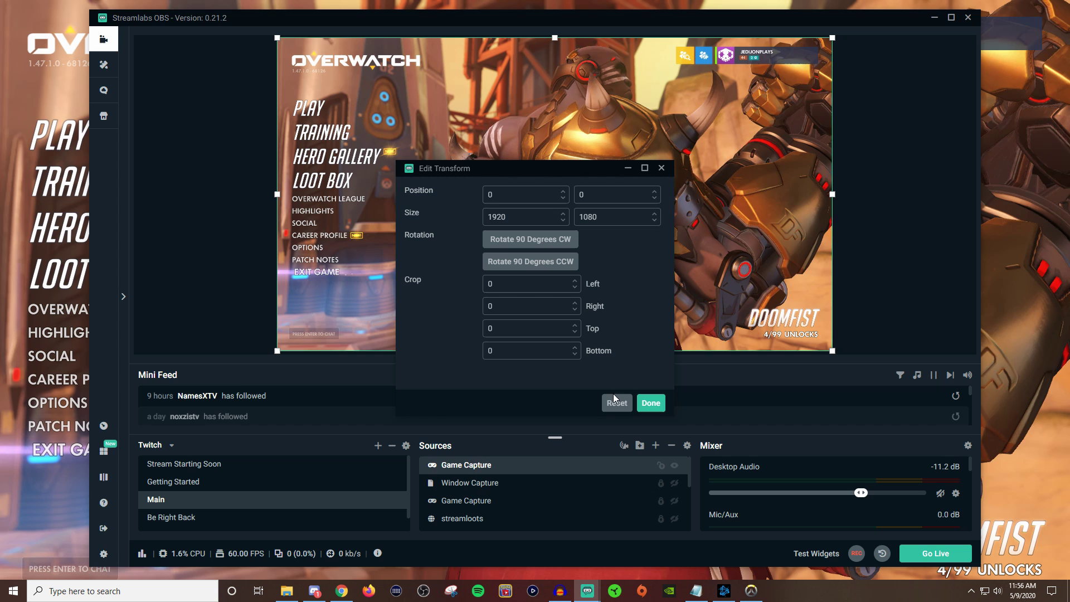
{"action": "left_click", "coordinate": [650, 403]}
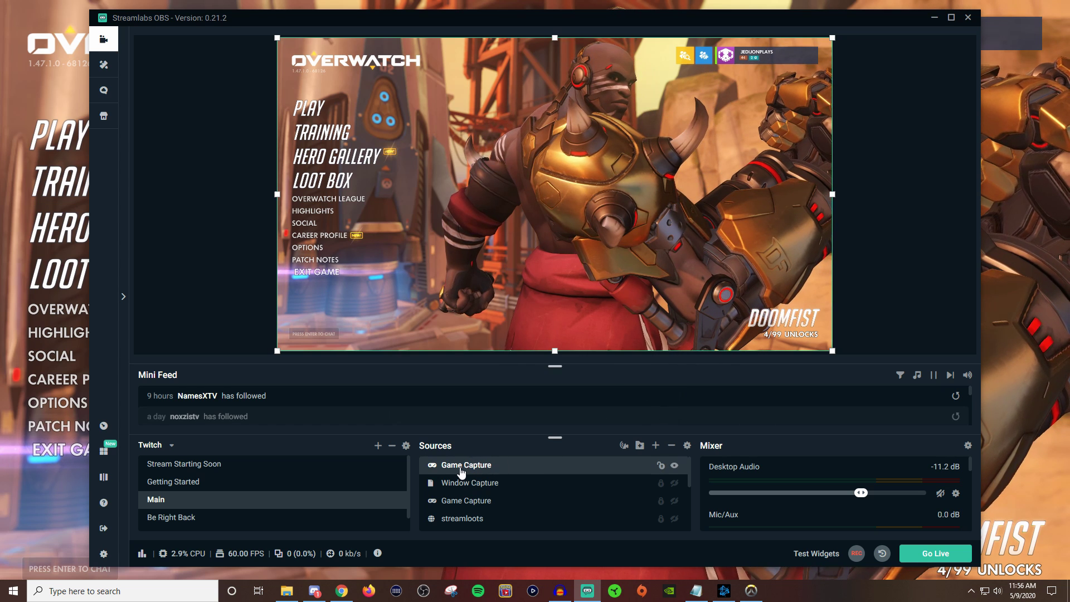
Step: Add a Crop/Pad filter to the Game Capture source
{"action": "right_click", "coordinate": [461, 470]}
{"action": "left_click", "coordinate": [502, 334]}
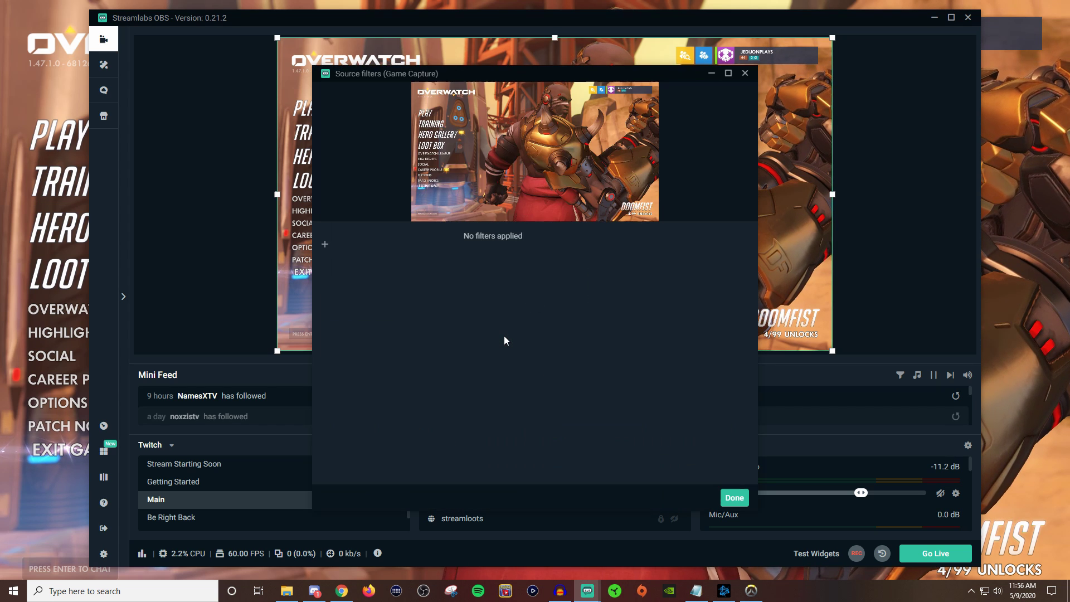
{"action": "left_click", "coordinate": [325, 246]}
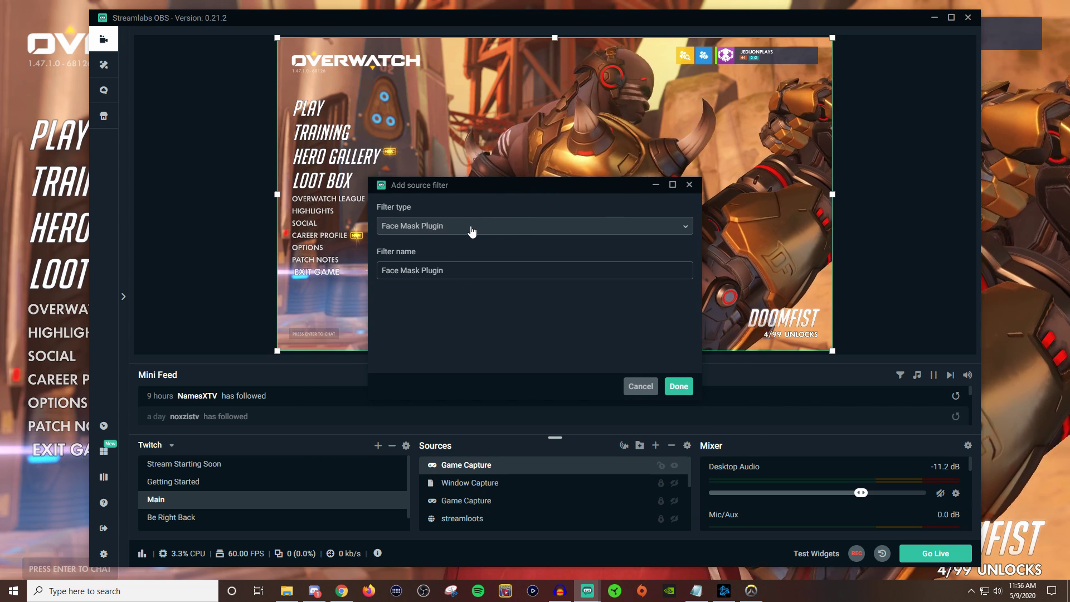
{"action": "left_click", "coordinate": [472, 230]}
{"action": "left_click", "coordinate": [452, 280]}
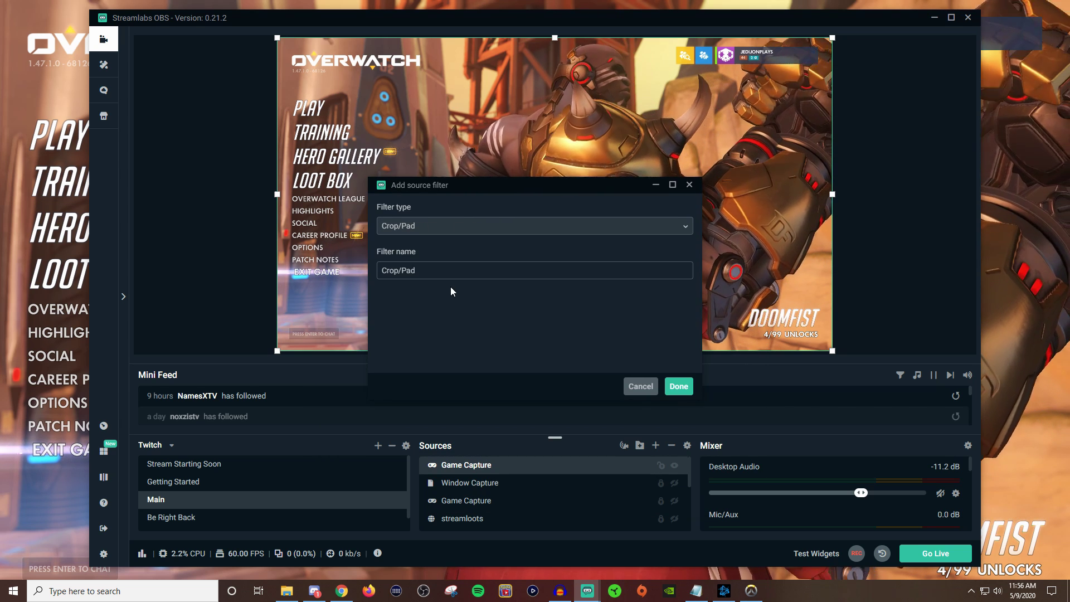
{"action": "left_click", "coordinate": [679, 386]}
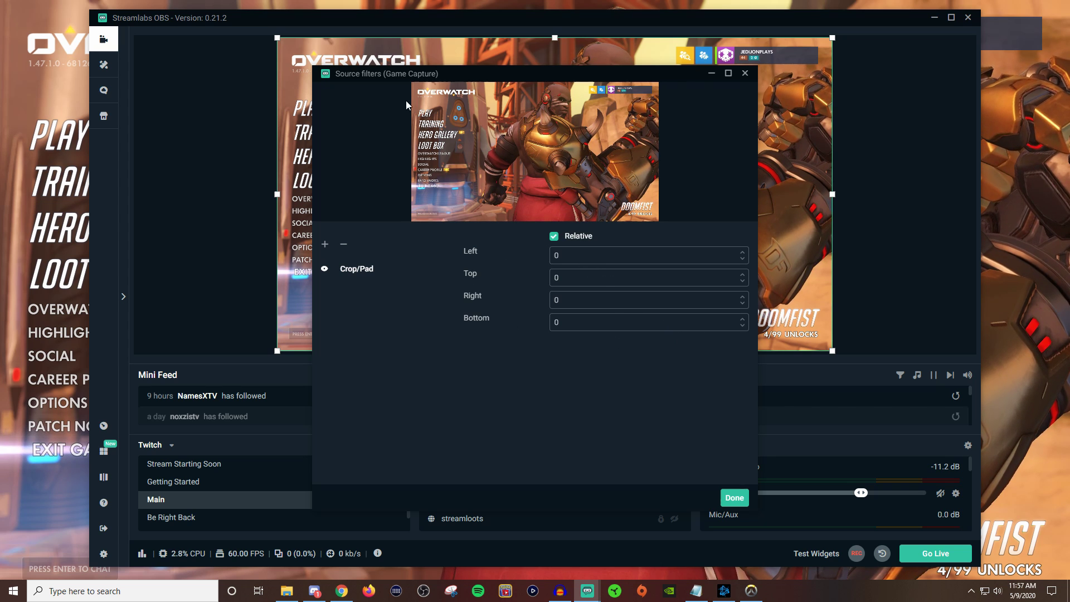
Step: Set the Crop/Pad filter to crop Top 100 and Right 50, then close the filters window
{"action": "double_click", "coordinate": [579, 273]}
{"action": "type", "text": "100"}
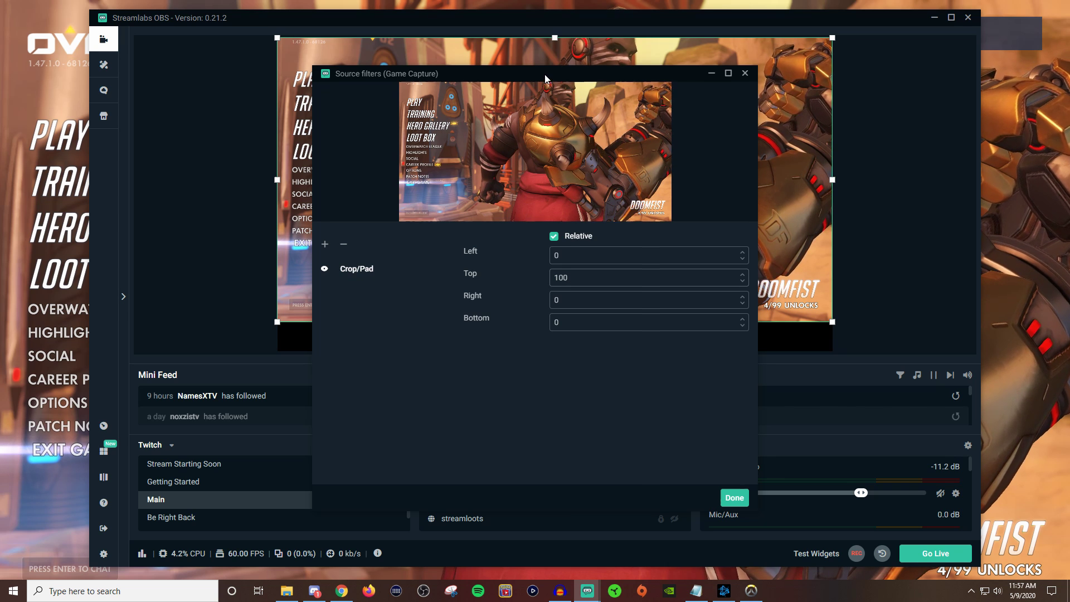
{"action": "left_click_drag", "start_coordinate": [545, 78], "coordinate": [554, 122]}
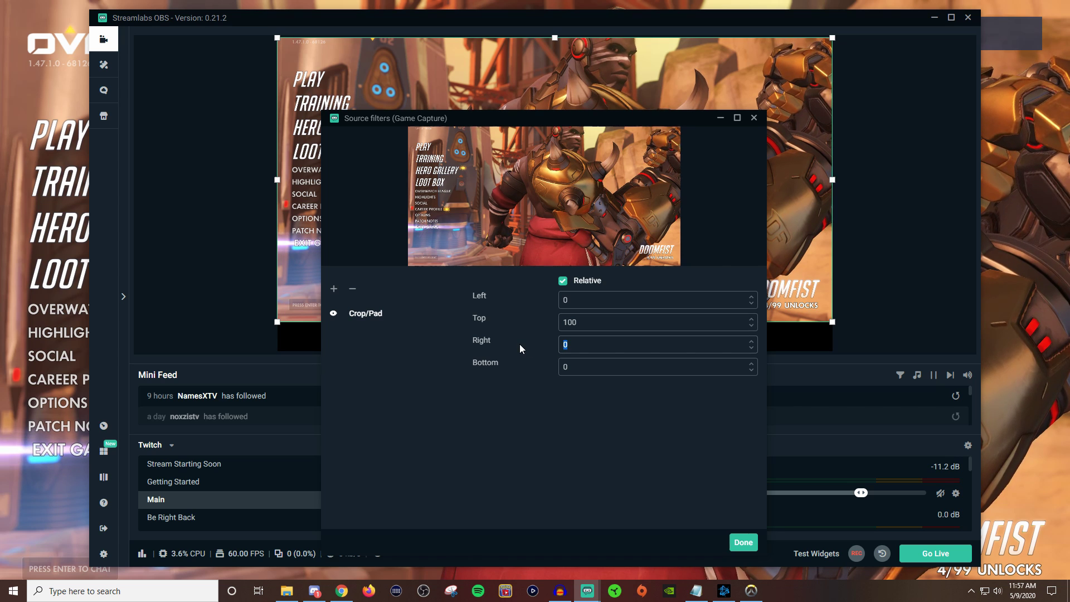
{"action": "type", "text": "50"}
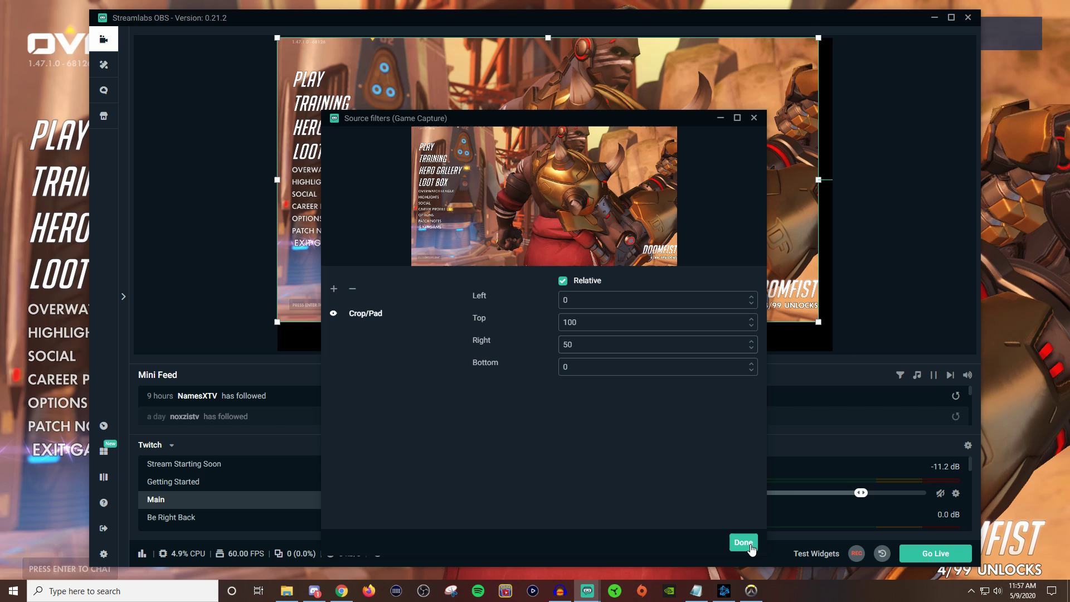
{"action": "left_click", "coordinate": [743, 542]}
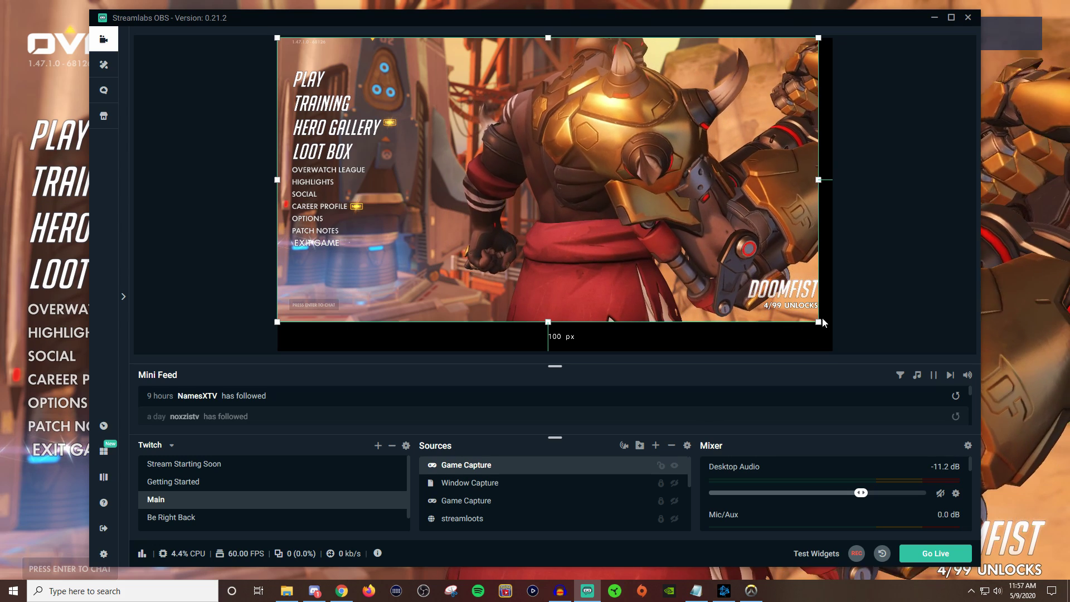
Step: Scale the cropped Game Capture up by its lower-right corner and shift it slightly left
{"action": "left_click_drag", "start_coordinate": [823, 328], "coordinate": [879, 351]}
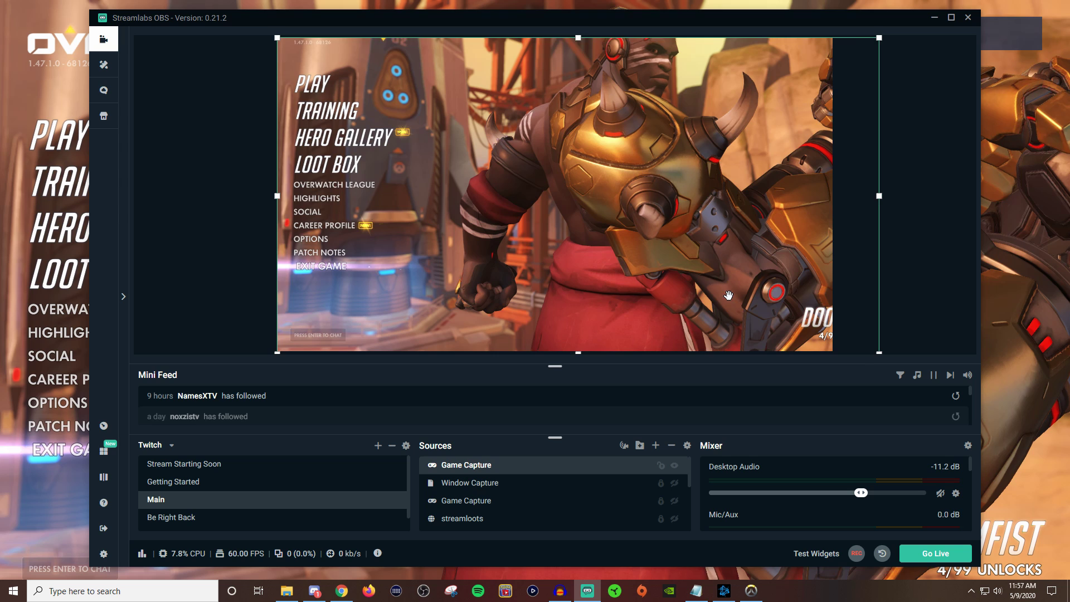
{"action": "left_click_drag", "start_coordinate": [723, 294], "coordinate": [691, 292]}
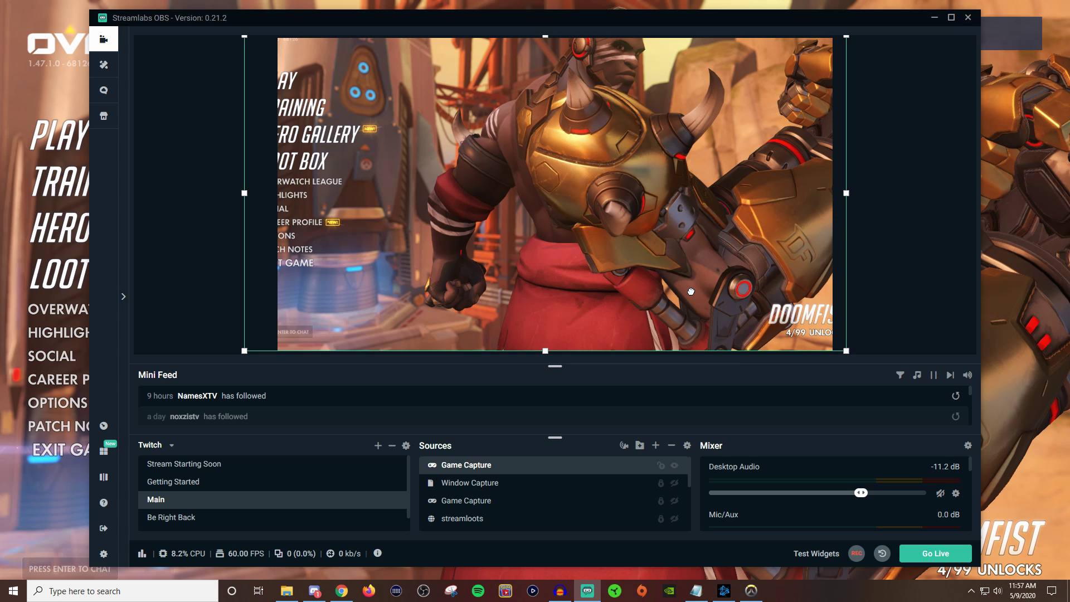
Step: Delete the Crop/Pad filter from the Game Capture's filters
{"action": "right_click", "coordinate": [466, 470]}
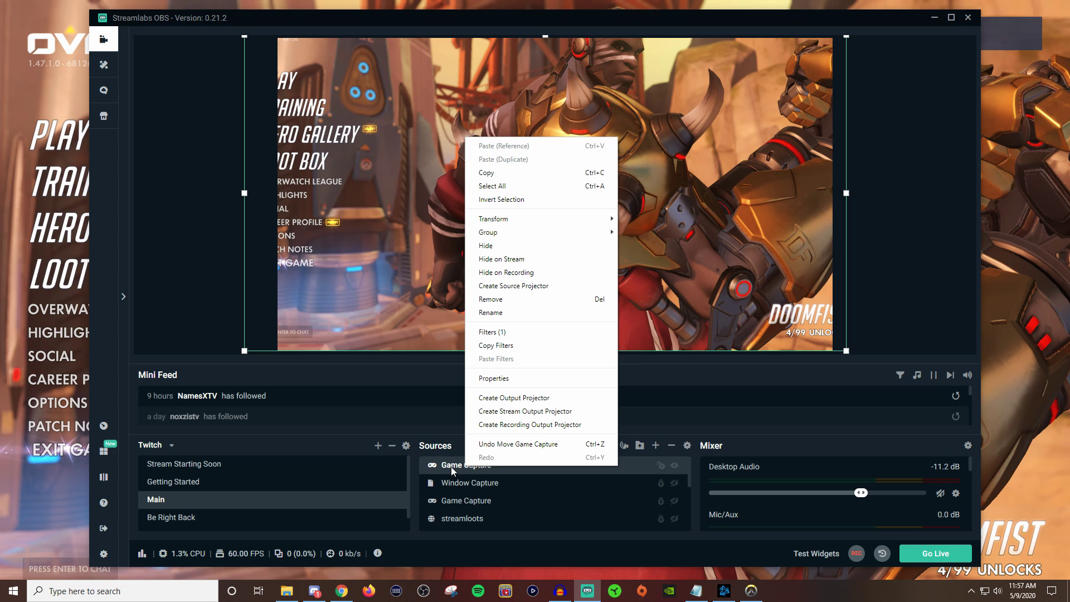
{"action": "mouse_move", "coordinate": [524, 224]}
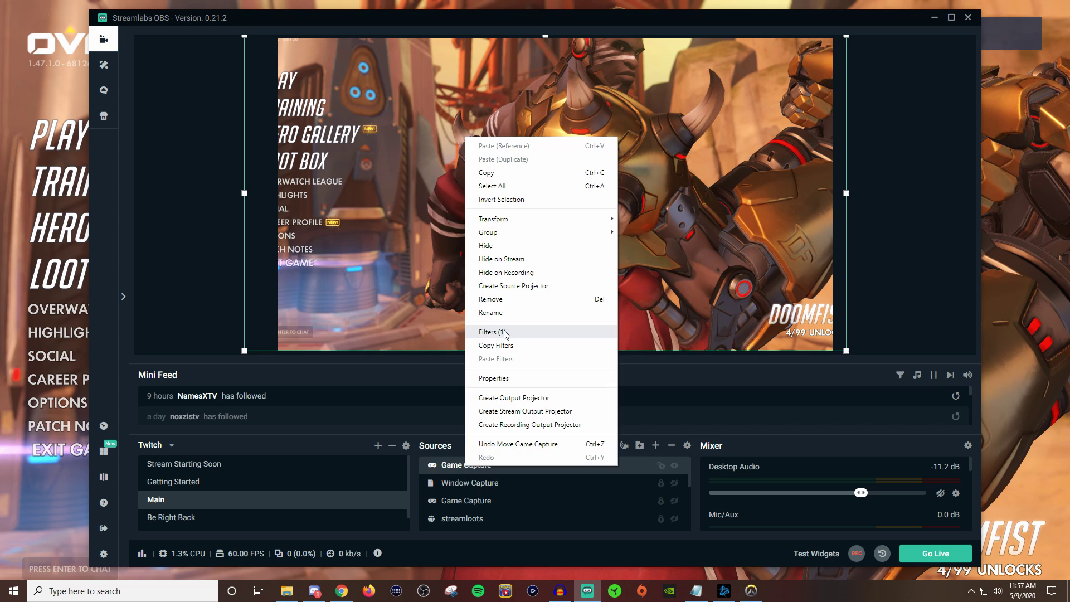
{"action": "left_click", "coordinate": [523, 332]}
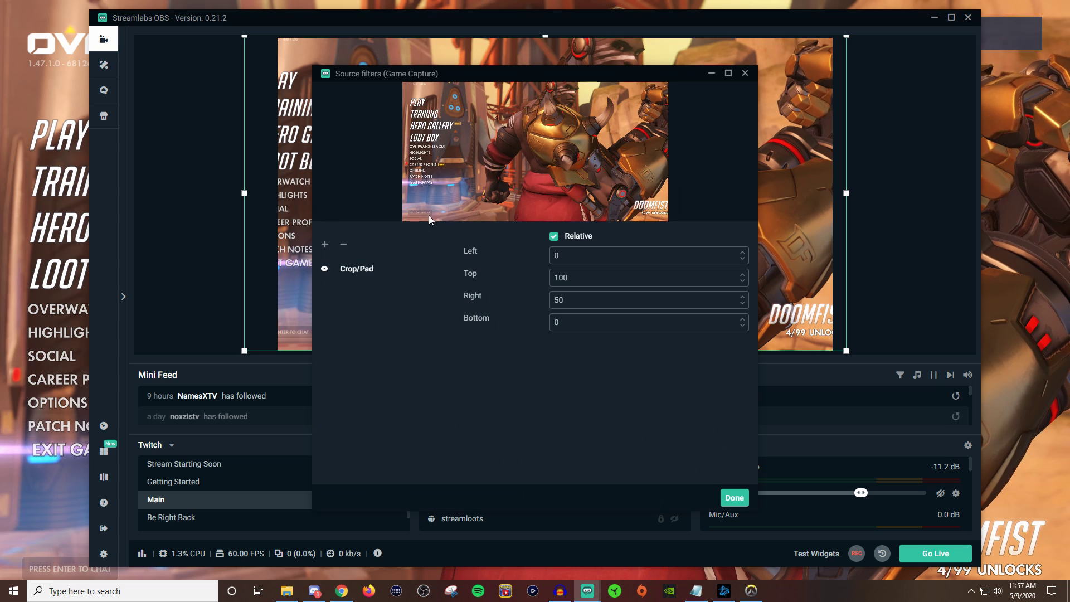
{"action": "left_click", "coordinate": [343, 247]}
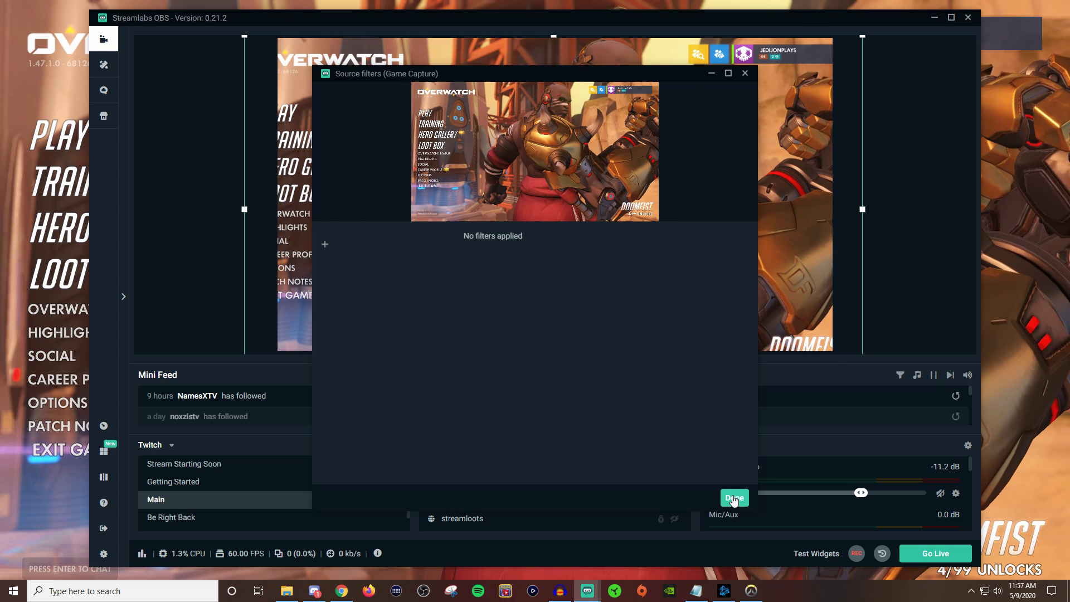
{"action": "left_click", "coordinate": [734, 498]}
Step: Reset the Game Capture's transform so it fills the canvas again
{"action": "right_click", "coordinate": [477, 464]}
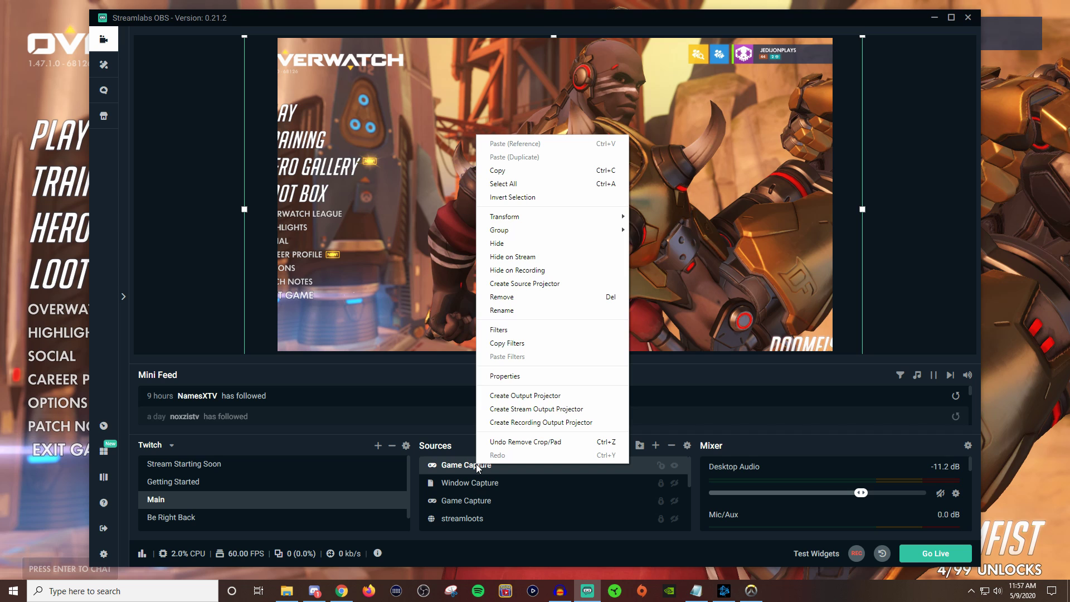
{"action": "mouse_move", "coordinate": [510, 219]}
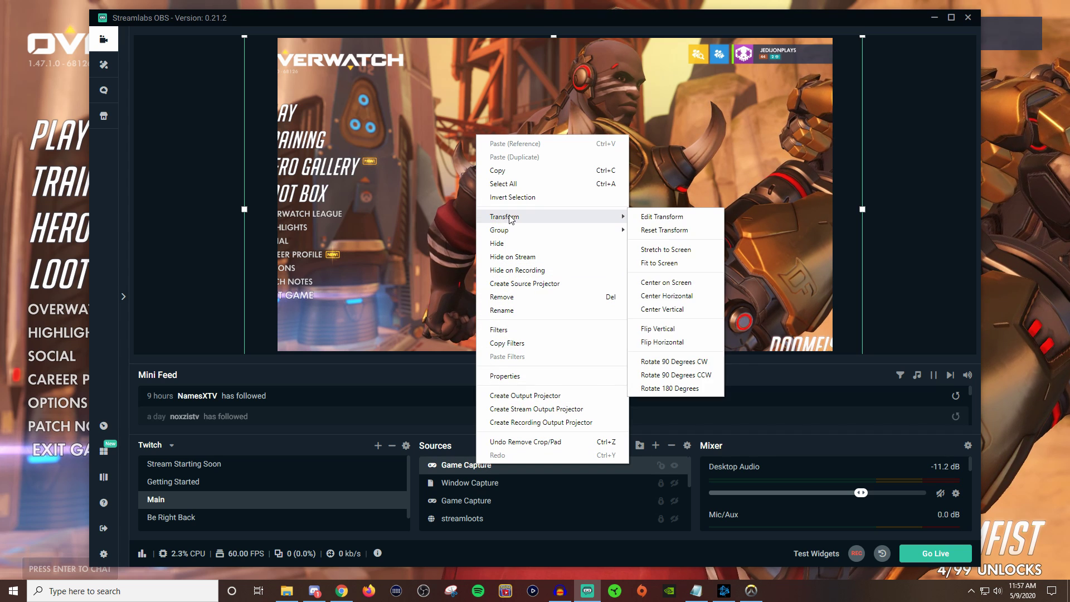
{"action": "left_click", "coordinate": [654, 230]}
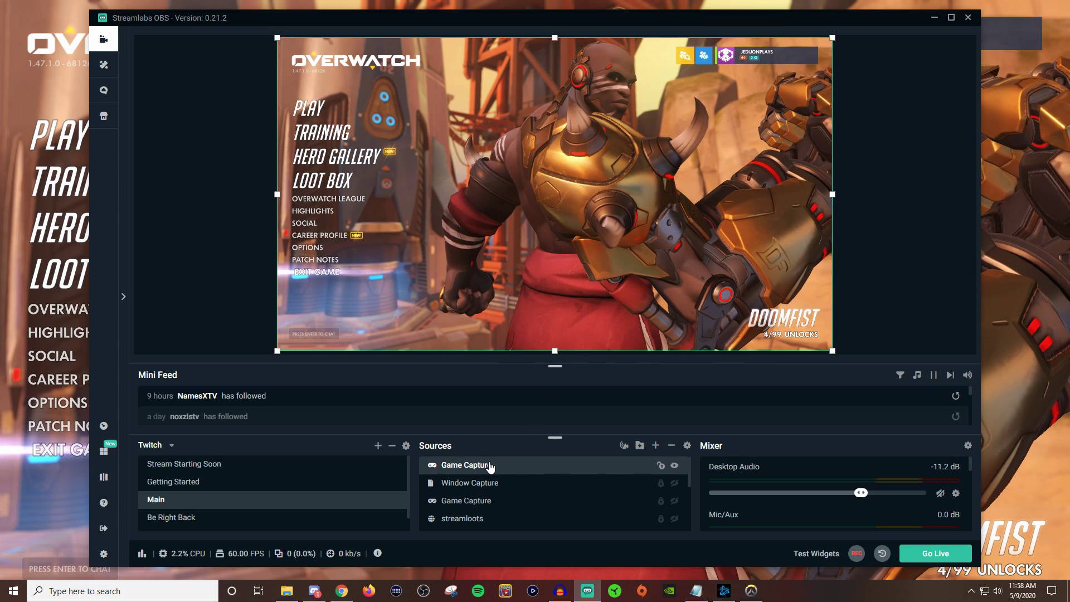
Step: Alt-crop the Game Capture's right side and centre it, leaving 190 px and 113 px side gaps
{"action": "right_click", "coordinate": [490, 466]}
{"action": "mouse_move", "coordinate": [547, 210]}
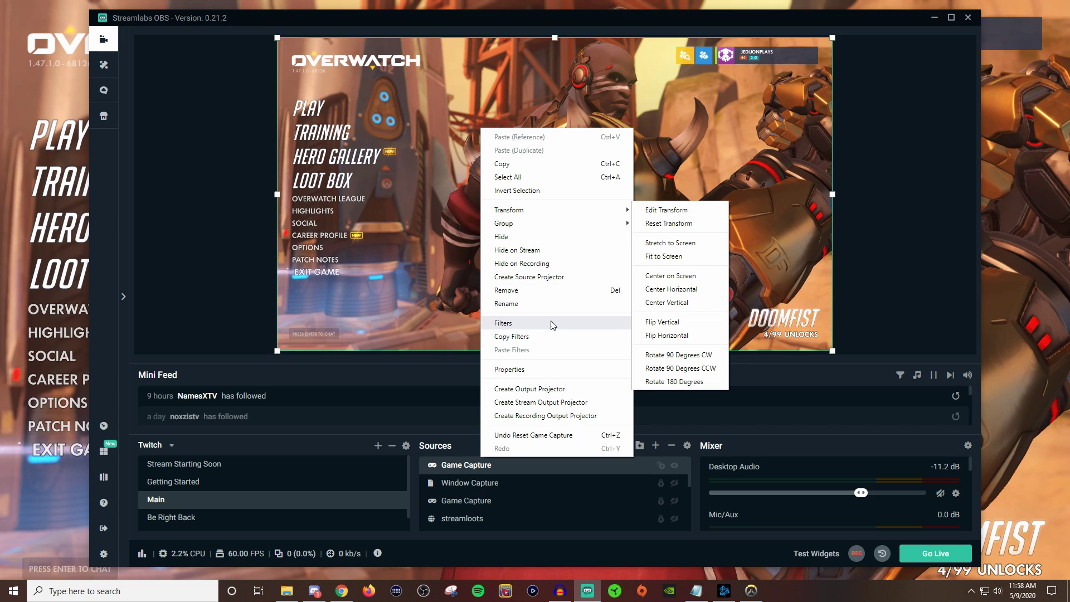
{"action": "left_click", "coordinate": [905, 286]}
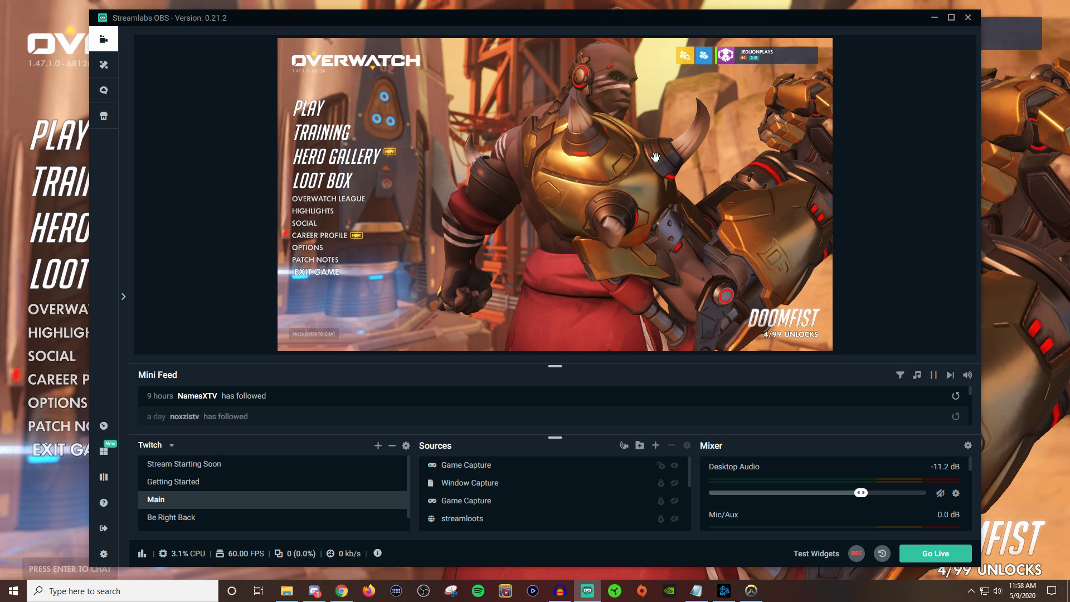
{"action": "left_click", "coordinate": [479, 467]}
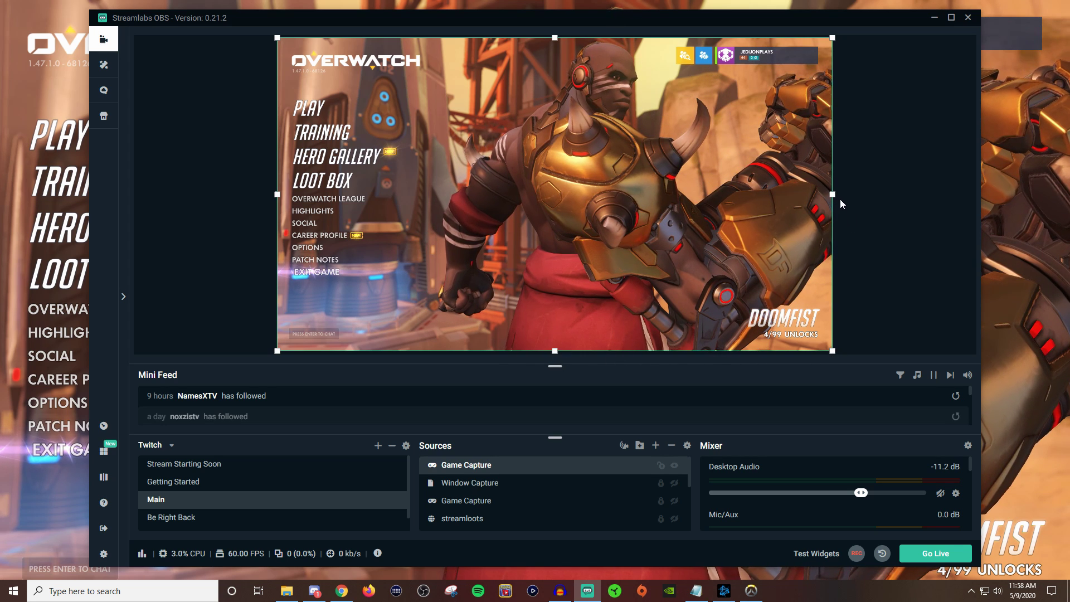
{"action": "left_click_drag", "start_coordinate": [829, 193], "coordinate": [744, 194]}
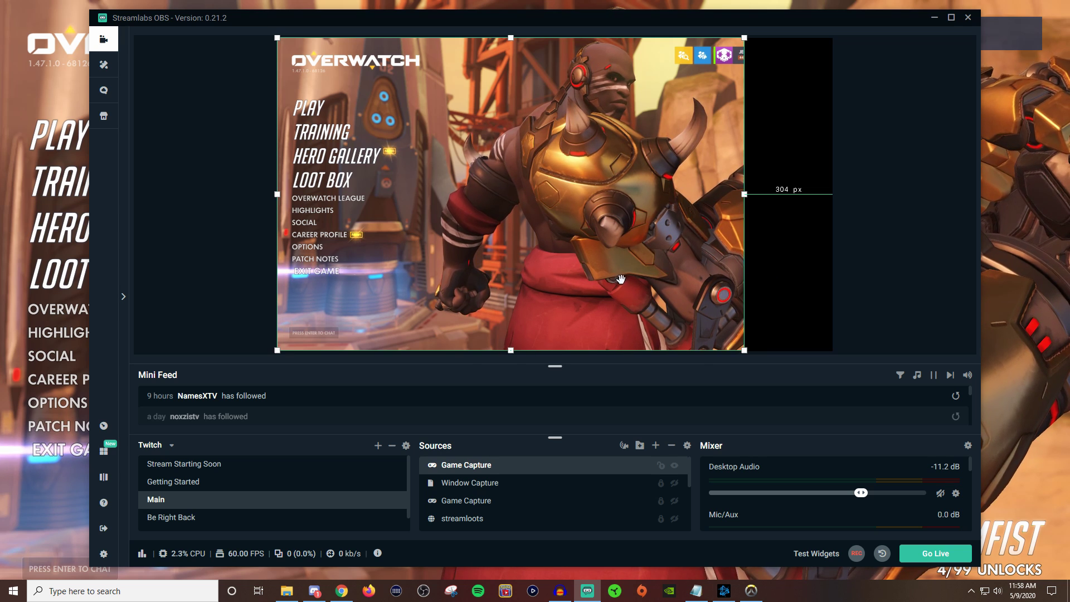
{"action": "mouse_move", "coordinate": [649, 271]}
{"action": "left_mouse_down"}
{"action": "mouse_move", "coordinate": [719, 275]}
{"action": "mouse_move", "coordinate": [656, 281]}
{"action": "mouse_move", "coordinate": [588, 220]}
{"action": "mouse_move", "coordinate": [662, 274]}
{"action": "mouse_move", "coordinate": [651, 263]}
{"action": "left_mouse_up"}
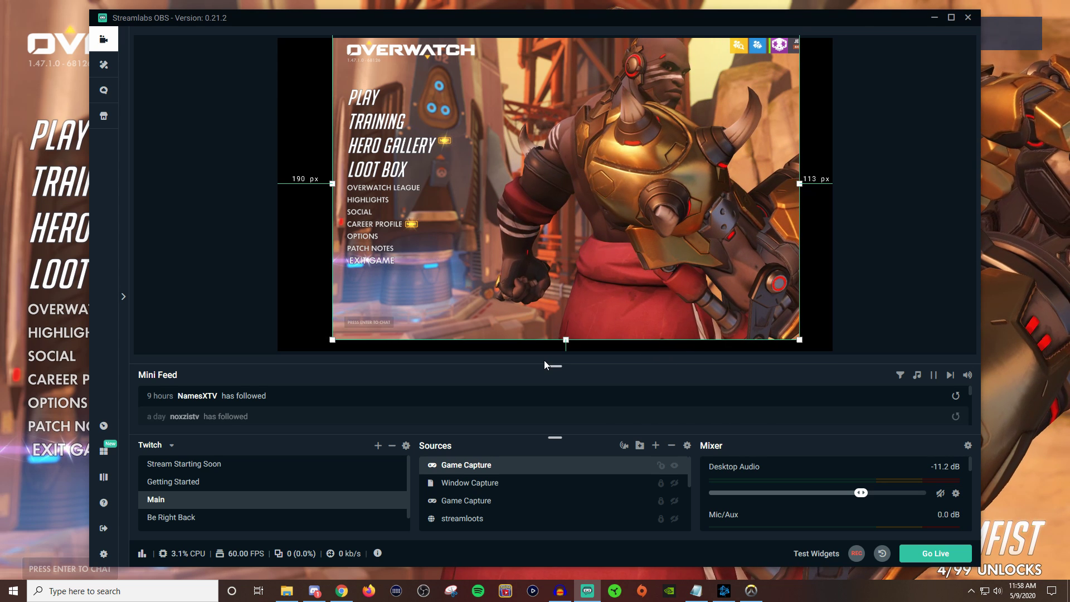
Step: Switch to Chrome and exit fullscreen on the Twitch stream replay to show the About page
{"action": "left_click", "coordinate": [342, 590]}
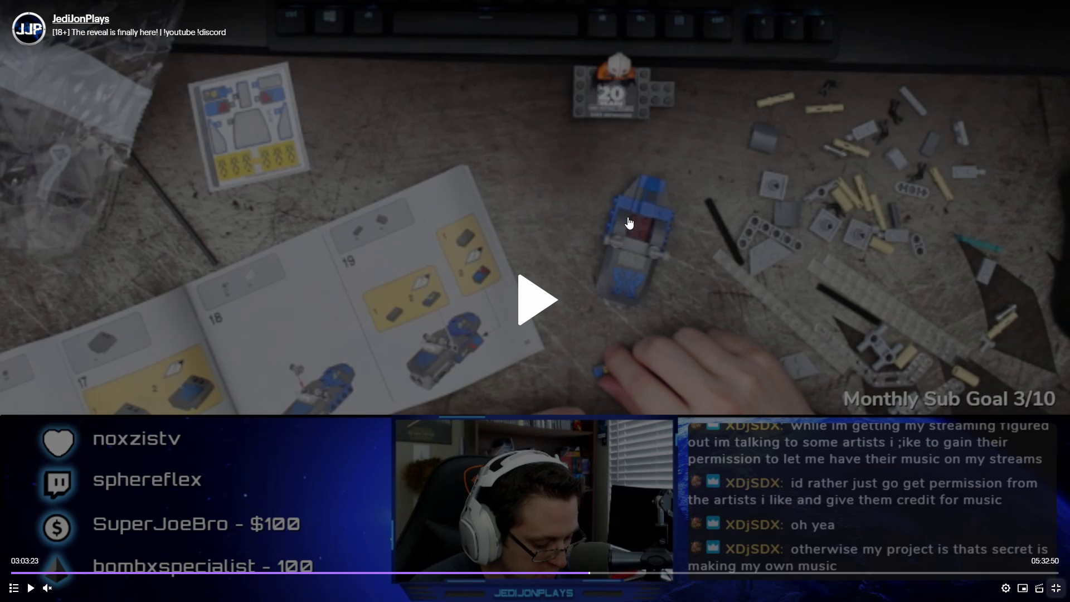
{"action": "key", "text": "Escape"}
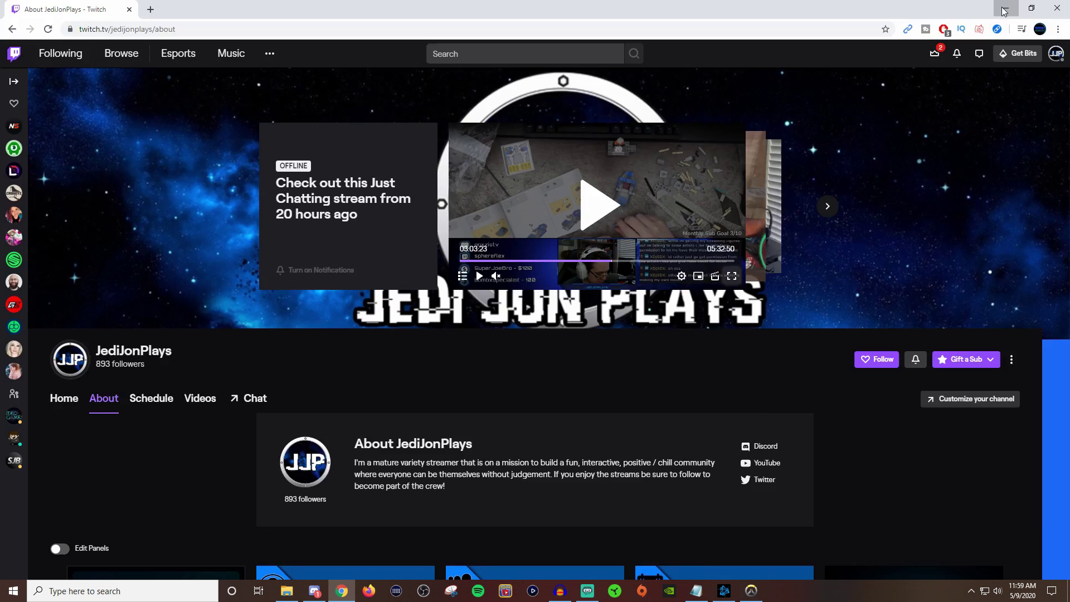
Step: Return to the Streamlabs OBS editor with Alt+Tab
{"action": "key", "text": "alt+Tab"}
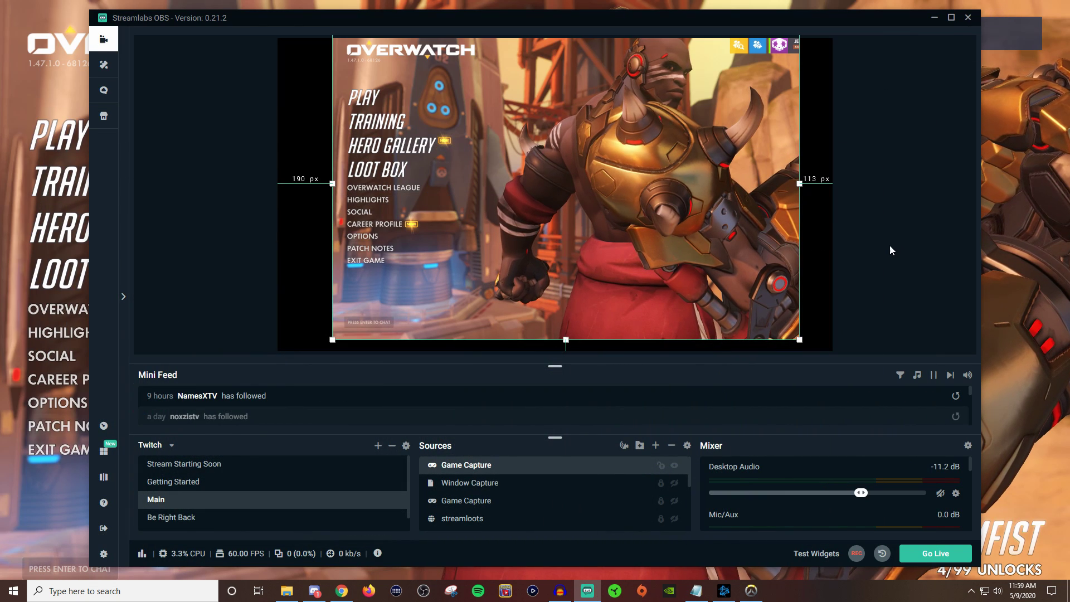